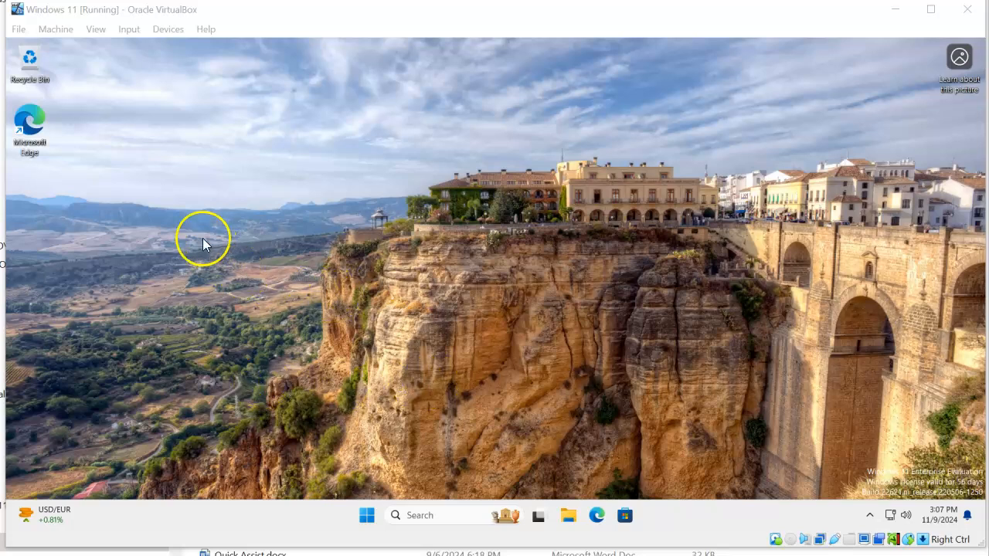
Check the virtual machine's network adapter settings in VirtualBox
{"action": "left_click", "coordinate": [55, 31]}
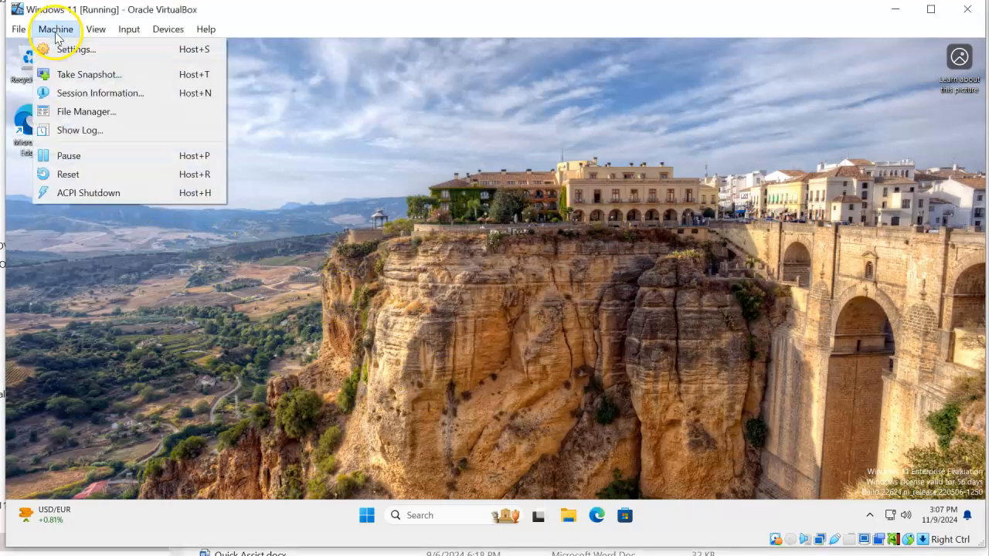
{"action": "left_click", "coordinate": [569, 257]}
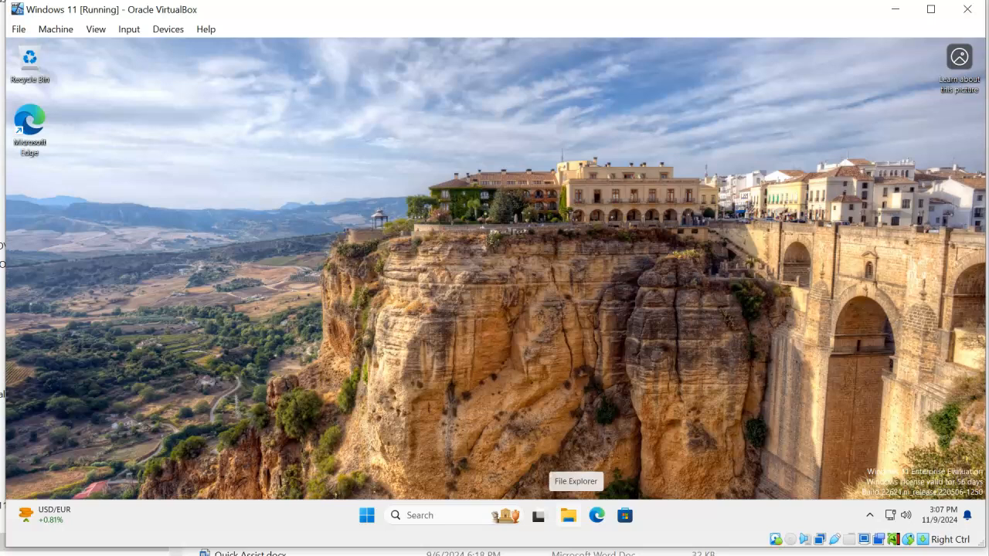
{"action": "left_click", "coordinate": [54, 29]}
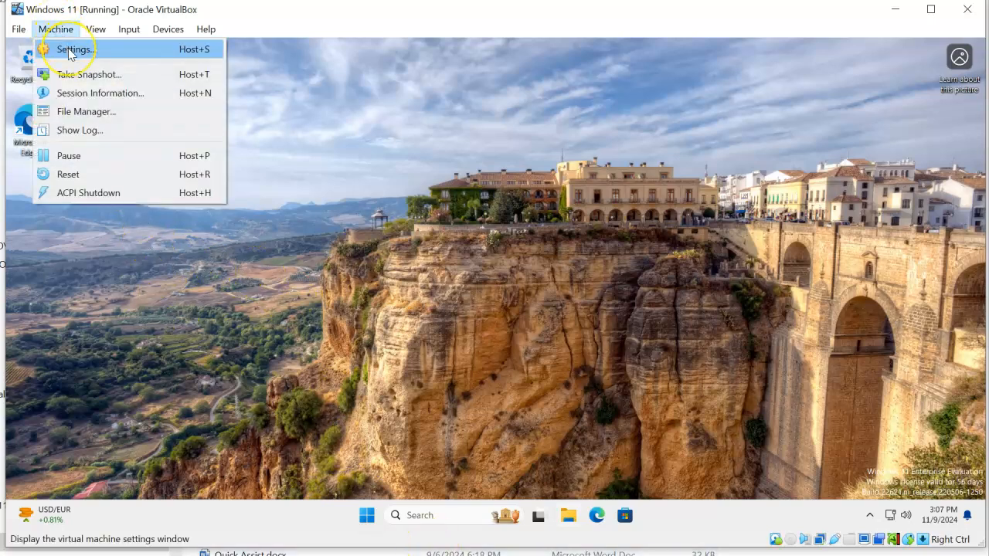
{"action": "left_click", "coordinate": [69, 50]}
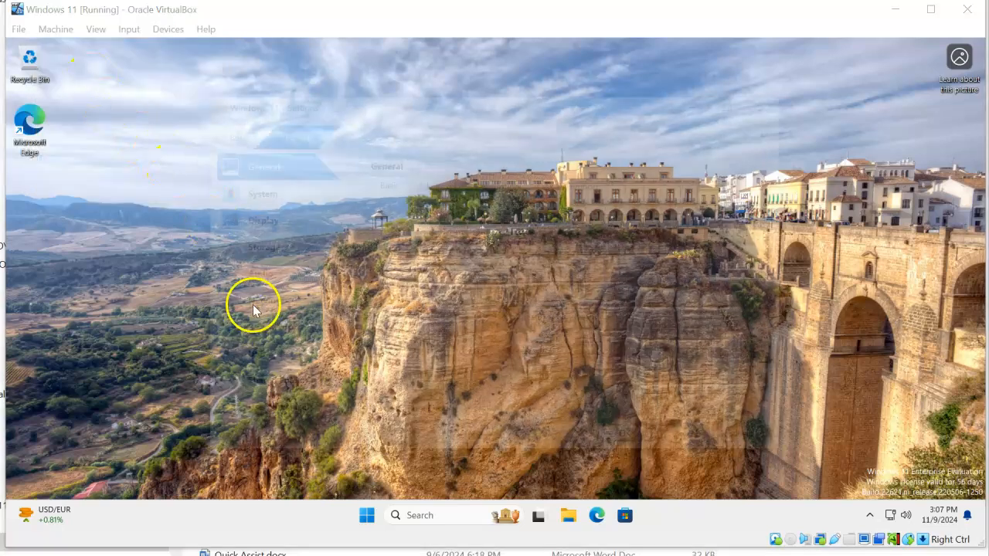
{"action": "left_click", "coordinate": [258, 306]}
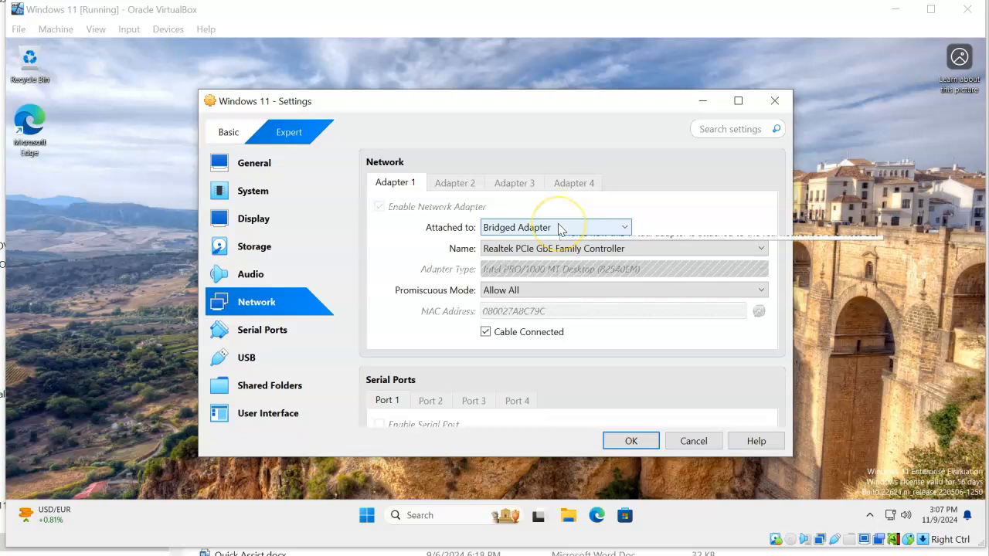
{"action": "left_click", "coordinate": [632, 441]}
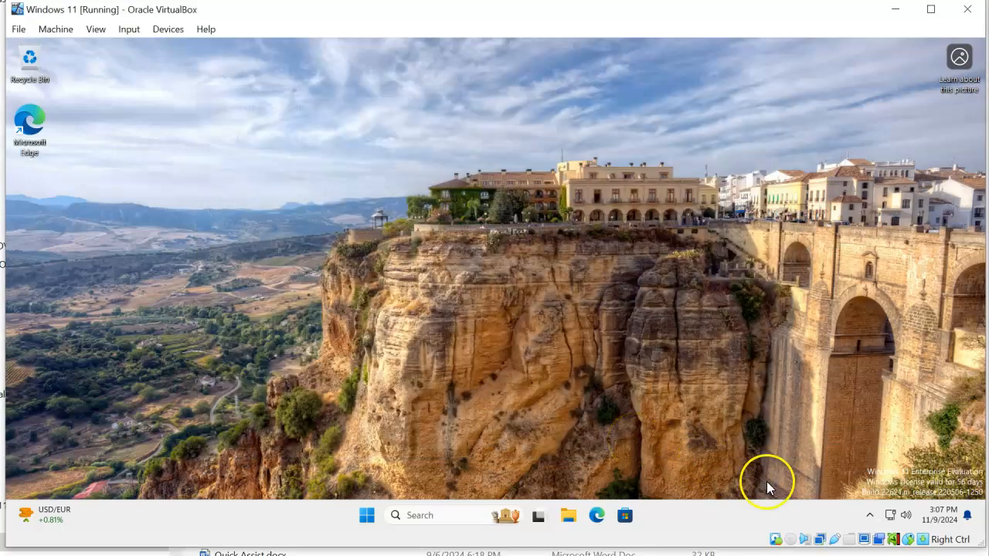
Review the guest's Ethernet connection properties in Network & internet settings, then close Settings
{"action": "right_click", "coordinate": [892, 516]}
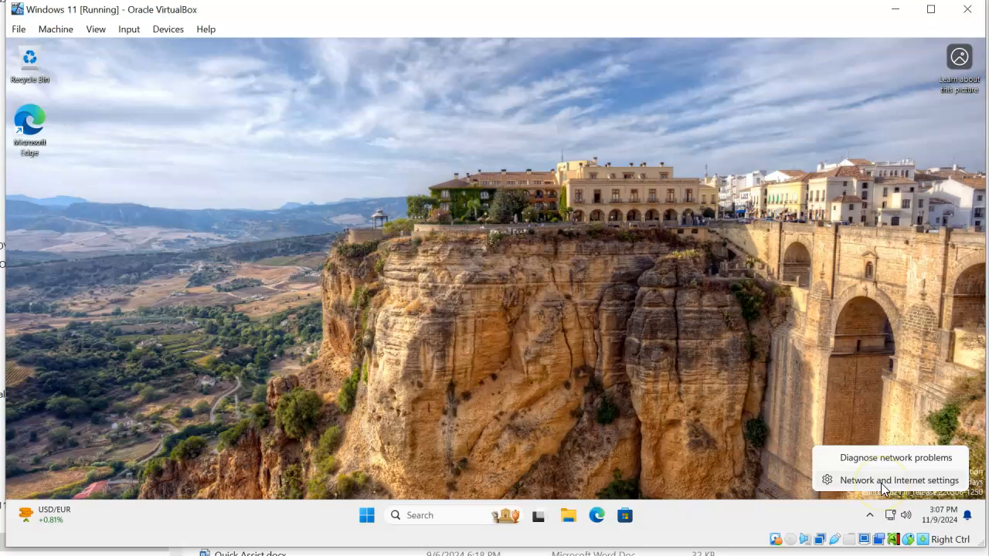
{"action": "left_click", "coordinate": [883, 481]}
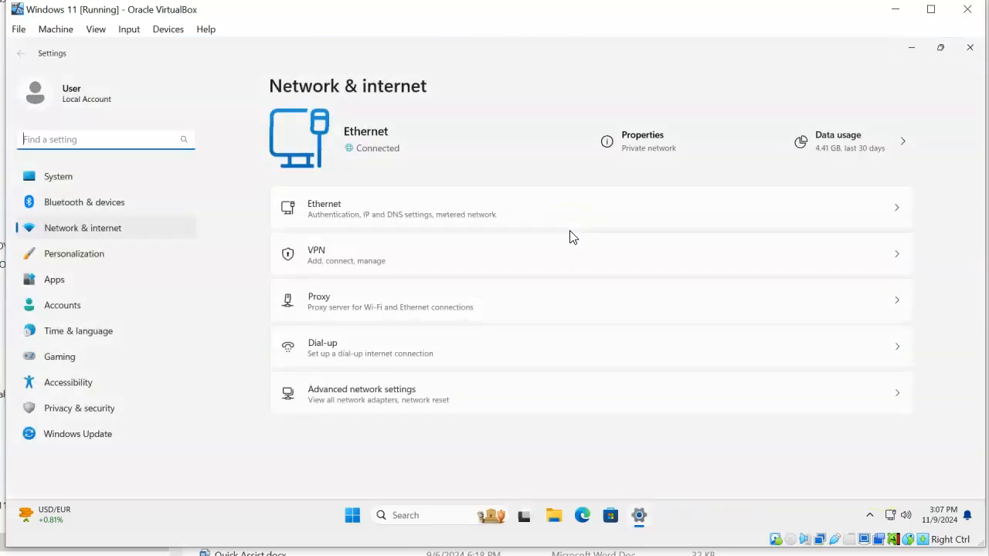
{"action": "left_click", "coordinate": [645, 149]}
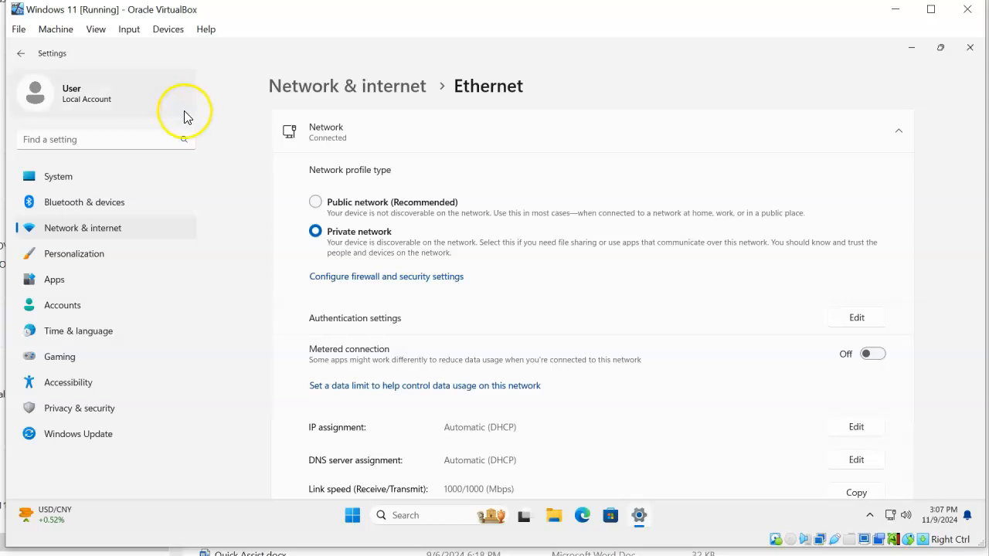
{"action": "left_click", "coordinate": [969, 47]}
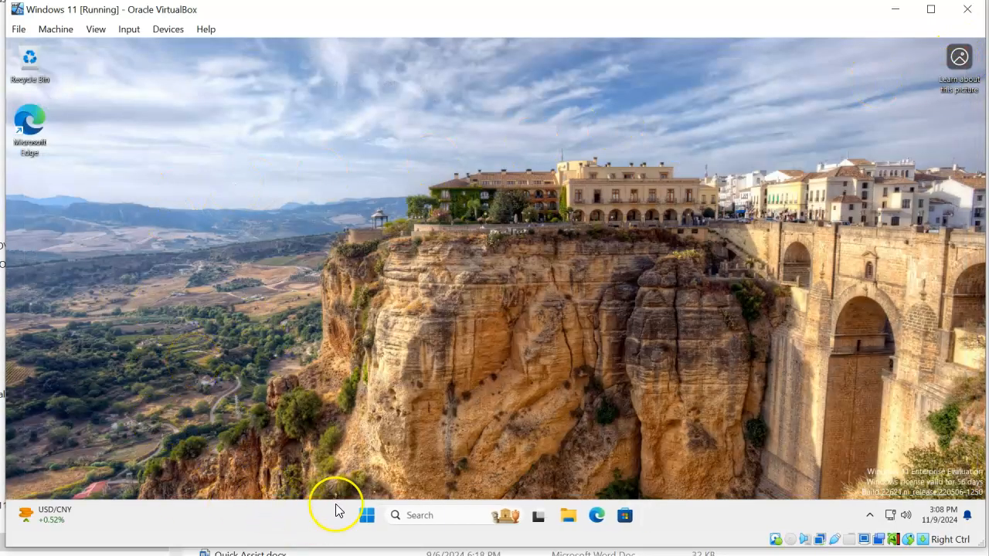
Launch Settings from Start, search 'remote', and go to the Remote Desktop page
{"action": "right_click", "coordinate": [368, 521]}
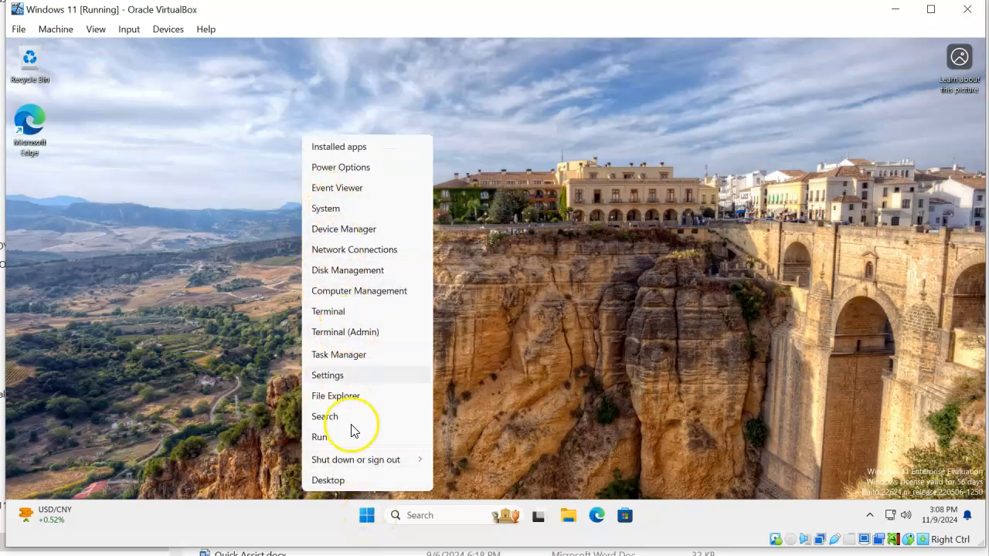
{"action": "left_click", "coordinate": [291, 522]}
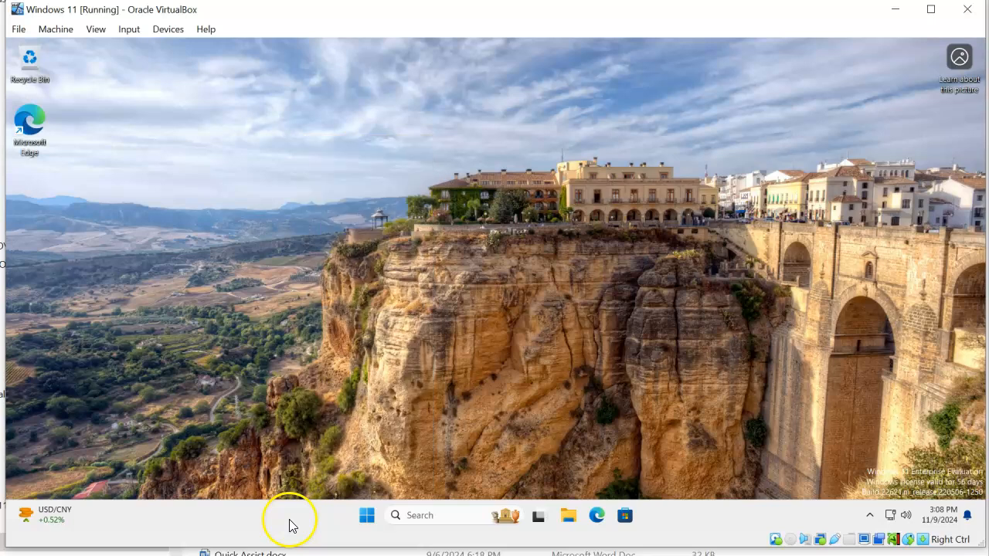
{"action": "left_click", "coordinate": [367, 520]}
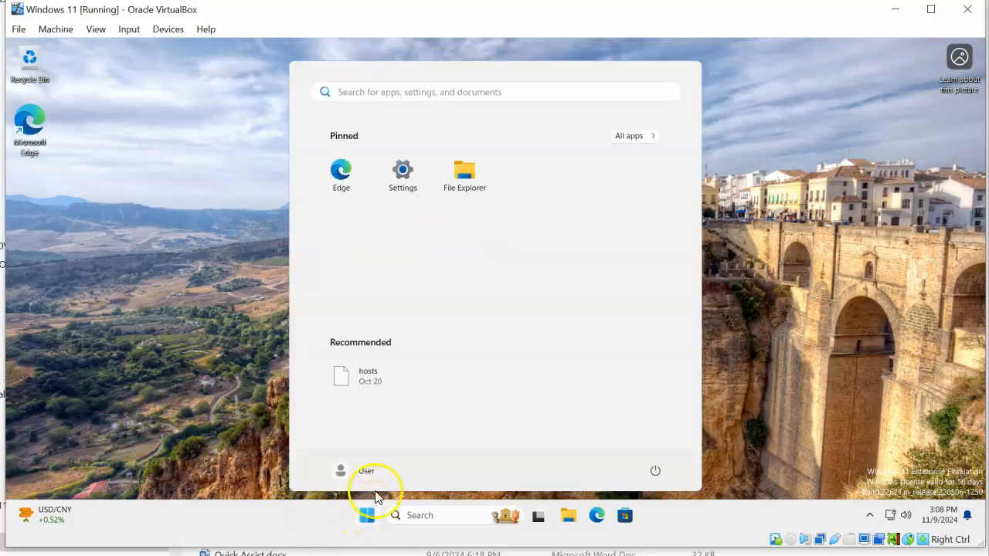
{"action": "left_click", "coordinate": [403, 174]}
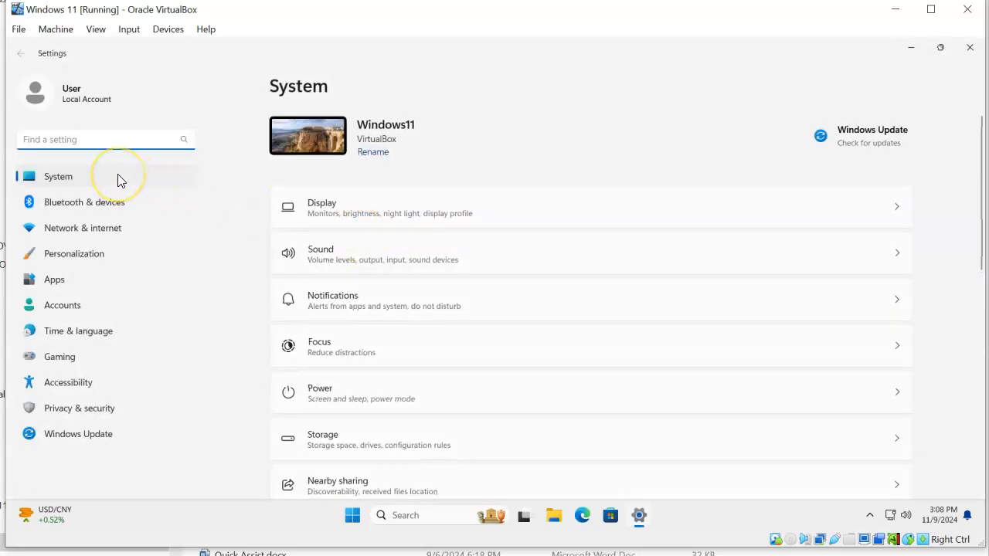
{"action": "type", "text": "remote"}
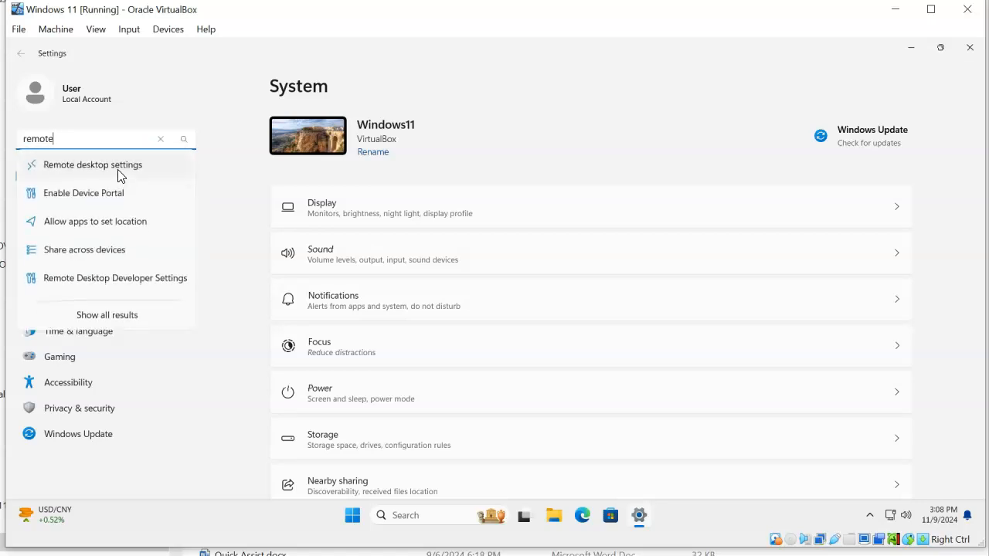
{"action": "left_click", "coordinate": [119, 166]}
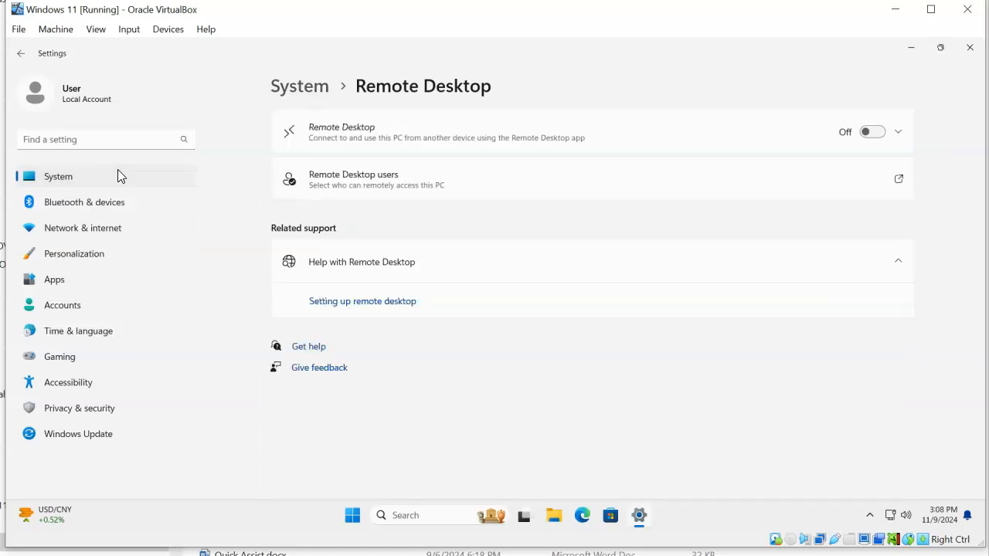
Switch the Remote Desktop toggle On and confirm the Enable Remote Desktop prompt
{"action": "left_click", "coordinate": [873, 132]}
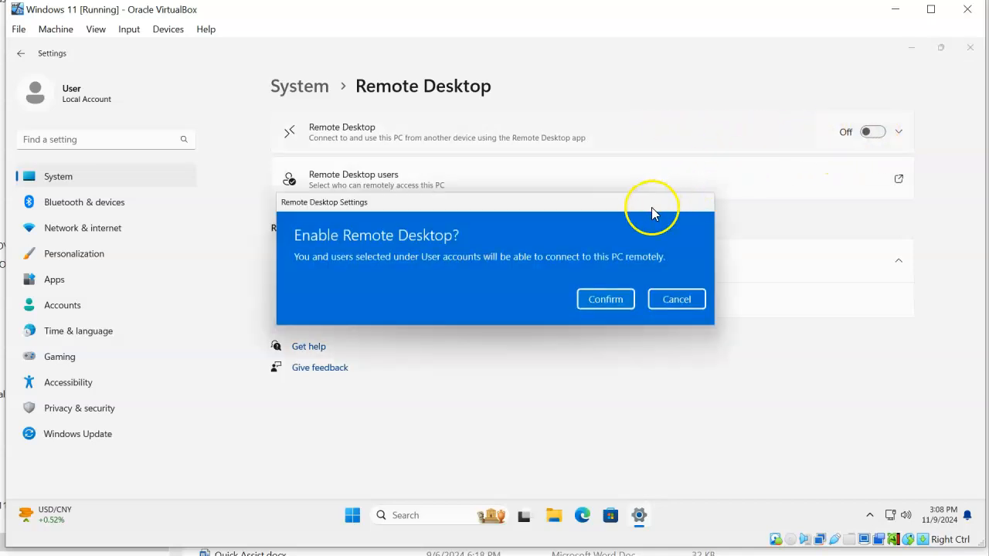
{"action": "left_click_drag", "start_coordinate": [540, 209], "coordinate": [462, 223]}
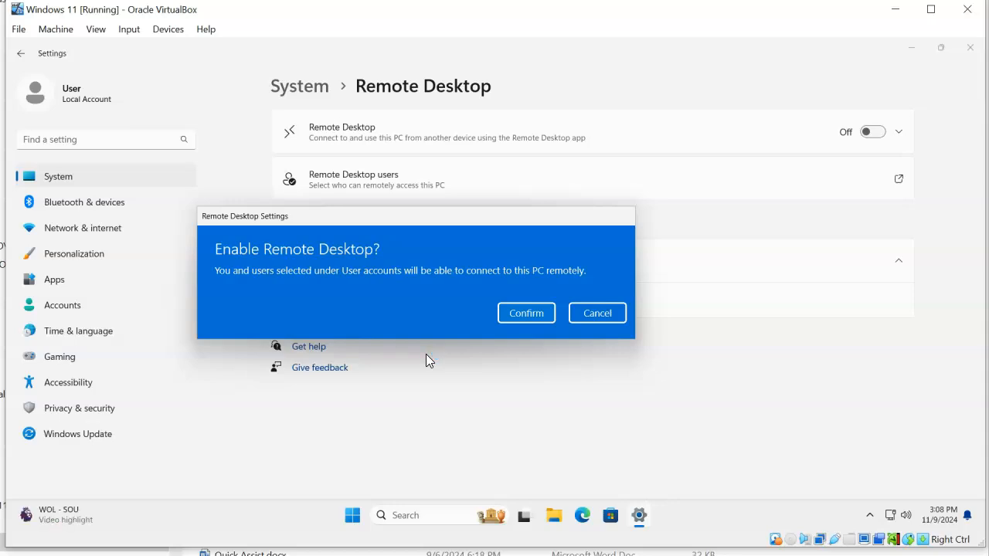
{"action": "left_click", "coordinate": [527, 312]}
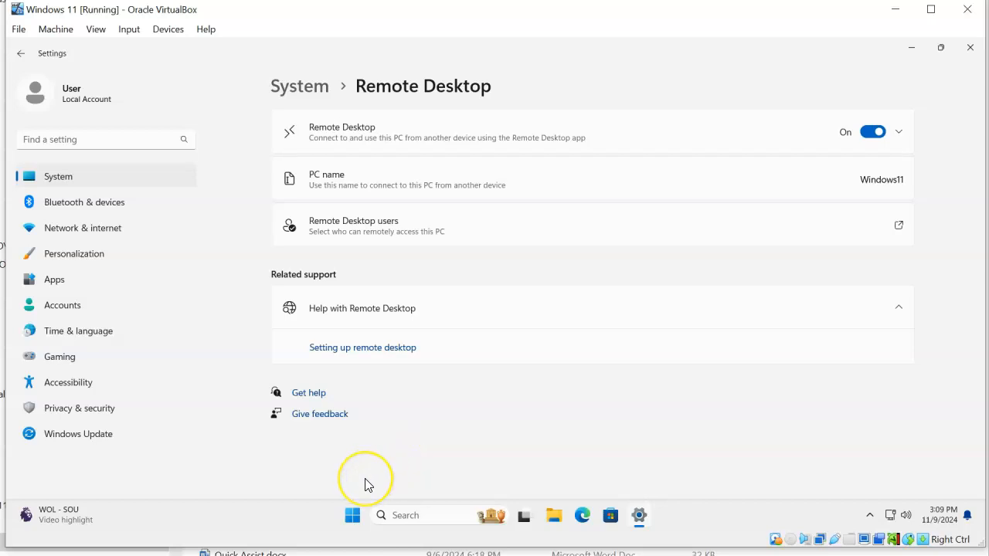
Find Windows Defender Firewall by searching 'fire' and apply its recommended settings
{"action": "left_click", "coordinate": [354, 517]}
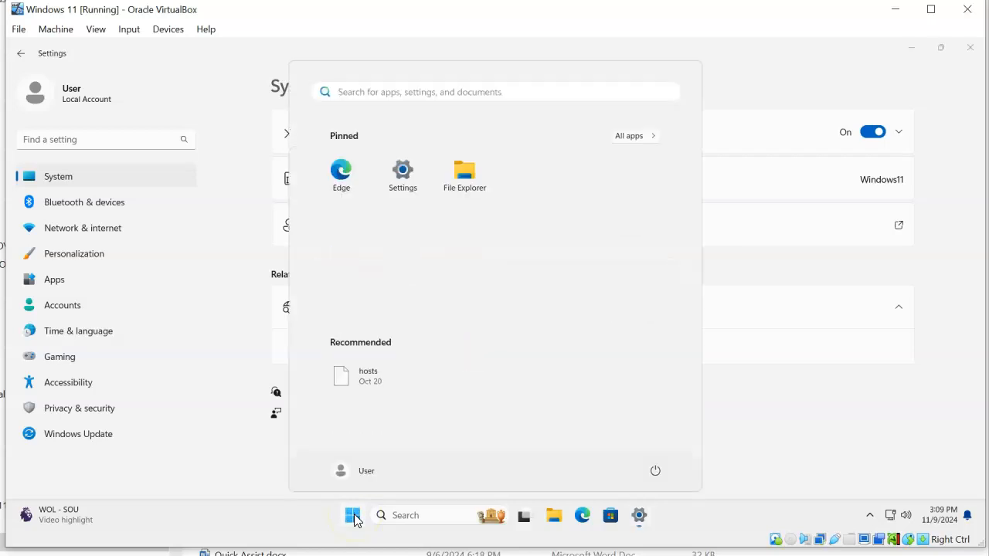
{"action": "type", "text": "fire"}
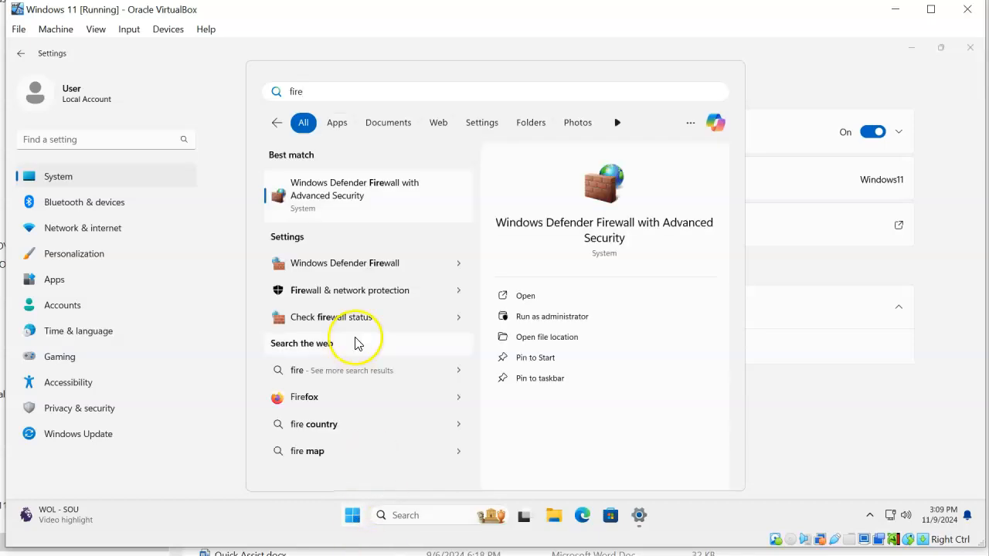
{"action": "left_click", "coordinate": [333, 272]}
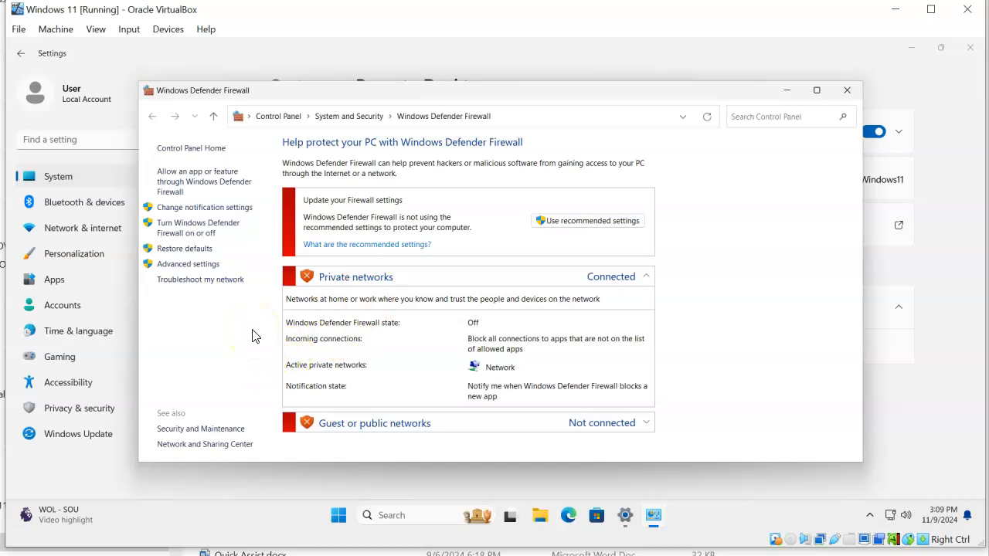
{"action": "left_click", "coordinate": [553, 222]}
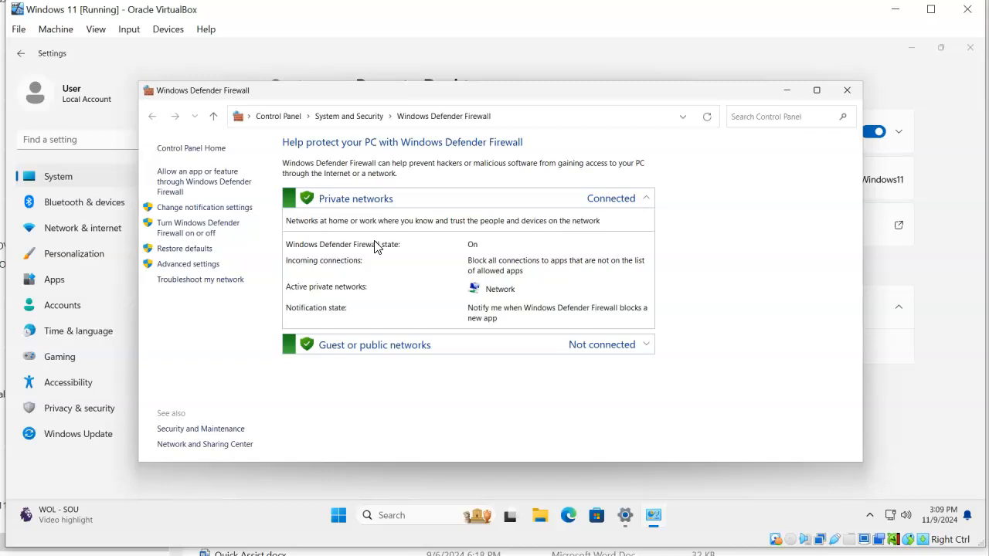
Verify the allowed-apps list permits Remote Desktop on Private and Public networks, then close the firewall
{"action": "left_click", "coordinate": [209, 188]}
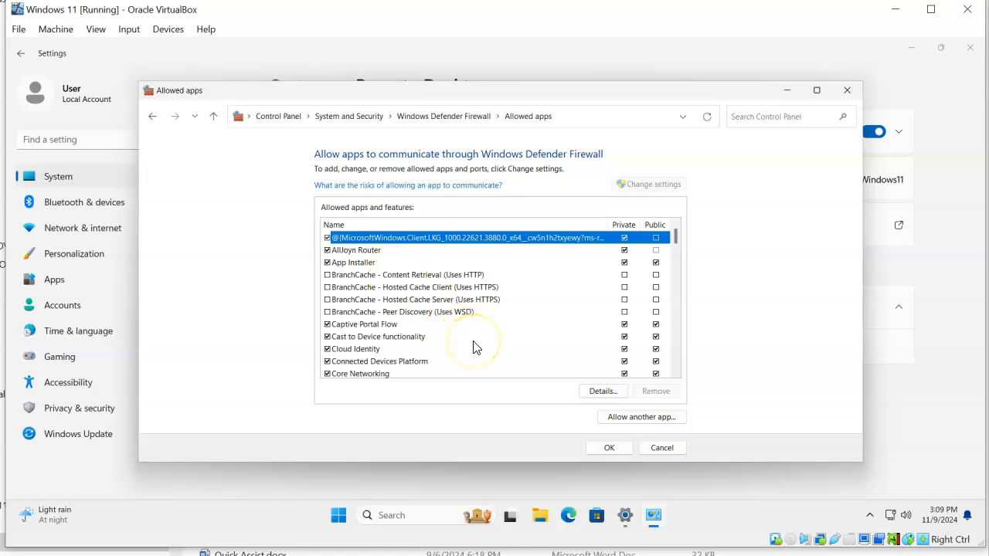
{"action": "scroll", "coordinate": [474, 347], "scroll_direction": "down", "scroll_amount": 6}
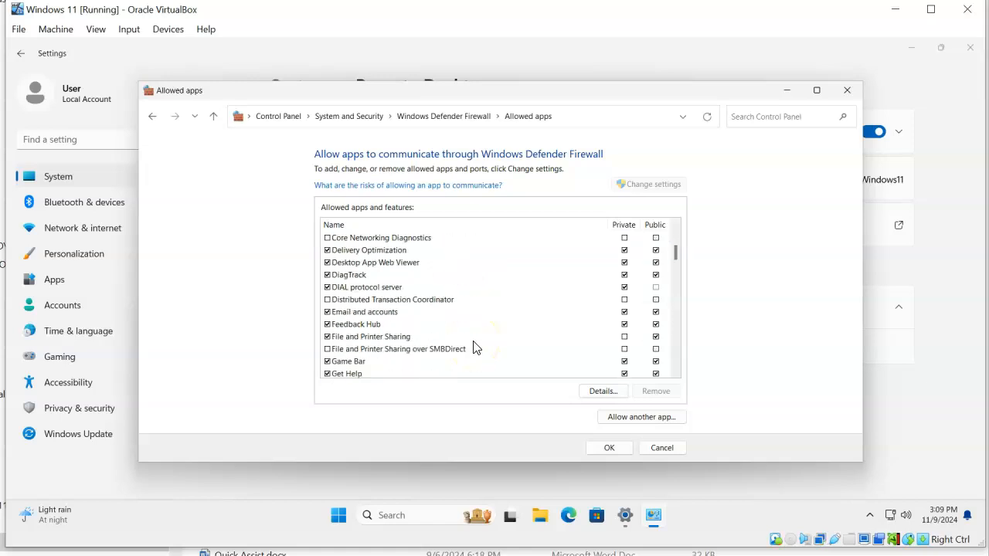
{"action": "scroll", "coordinate": [474, 347], "scroll_direction": "down", "scroll_amount": 7}
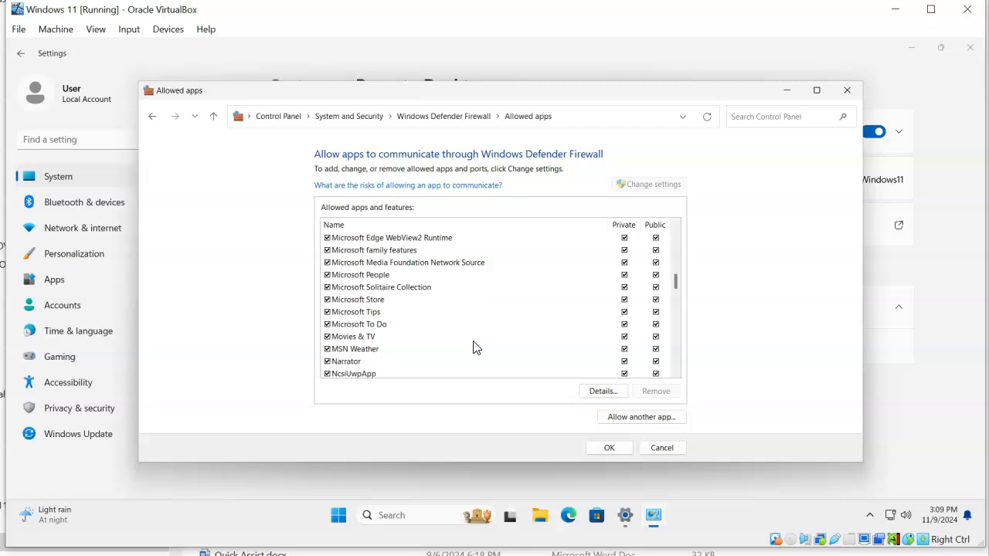
{"action": "scroll", "coordinate": [474, 347], "scroll_direction": "down", "scroll_amount": 2}
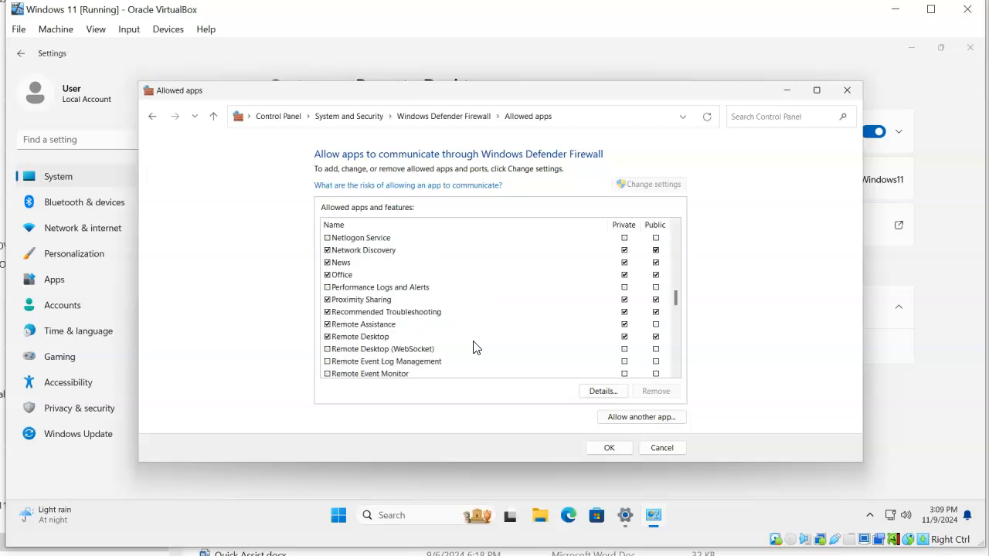
{"action": "scroll", "coordinate": [474, 347], "scroll_direction": "down", "scroll_amount": 1}
{"action": "scroll", "coordinate": [475, 347], "scroll_direction": "down", "scroll_amount": 2}
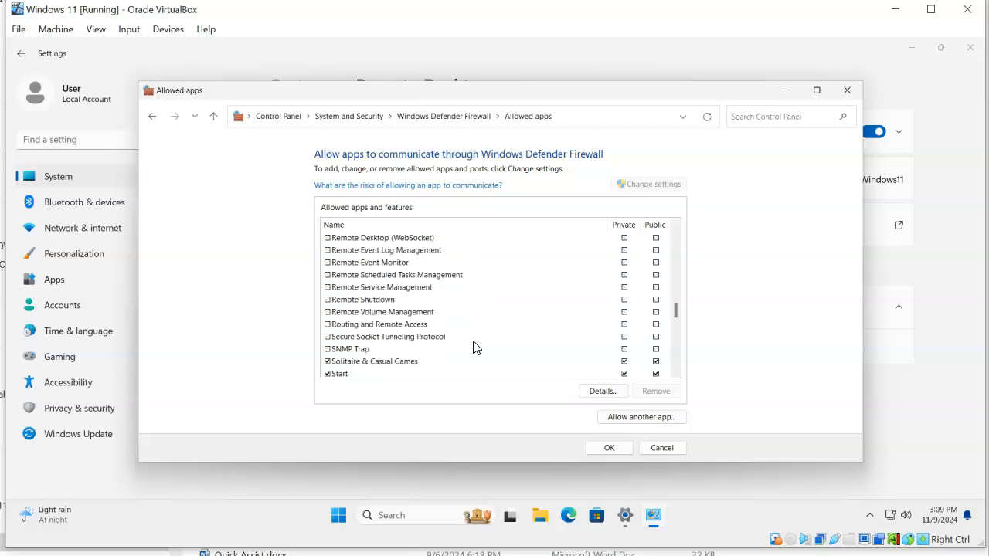
{"action": "scroll", "coordinate": [474, 347], "scroll_direction": "up", "scroll_amount": 1}
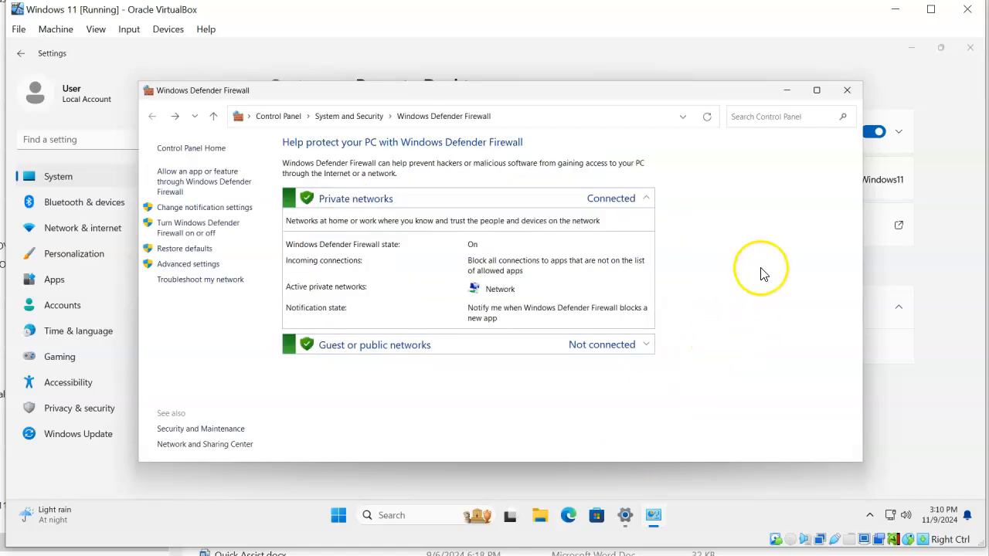
{"action": "left_click", "coordinate": [849, 93]}
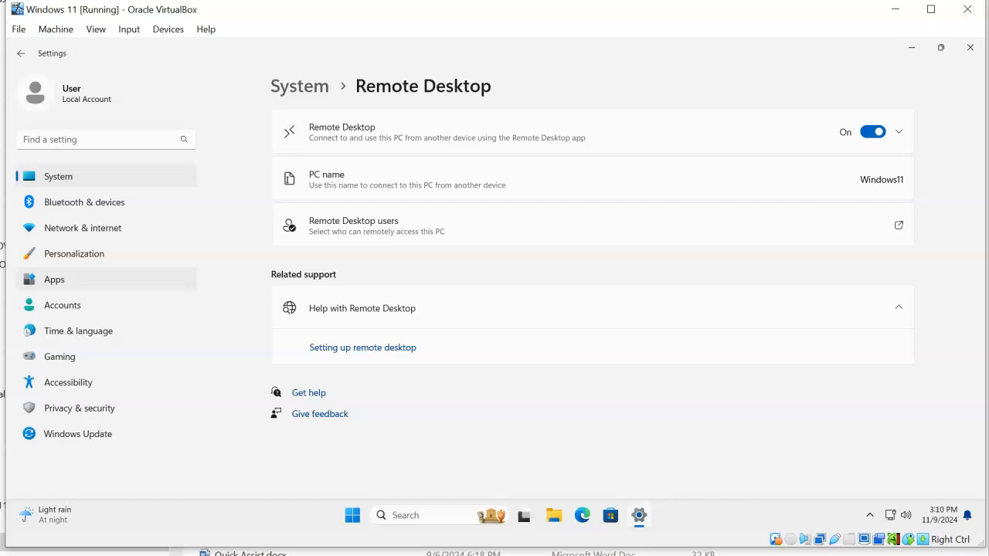
Open Remote Desktop Connection via a 'remo' search and connect to computer windows11
{"action": "key", "text": "super"}
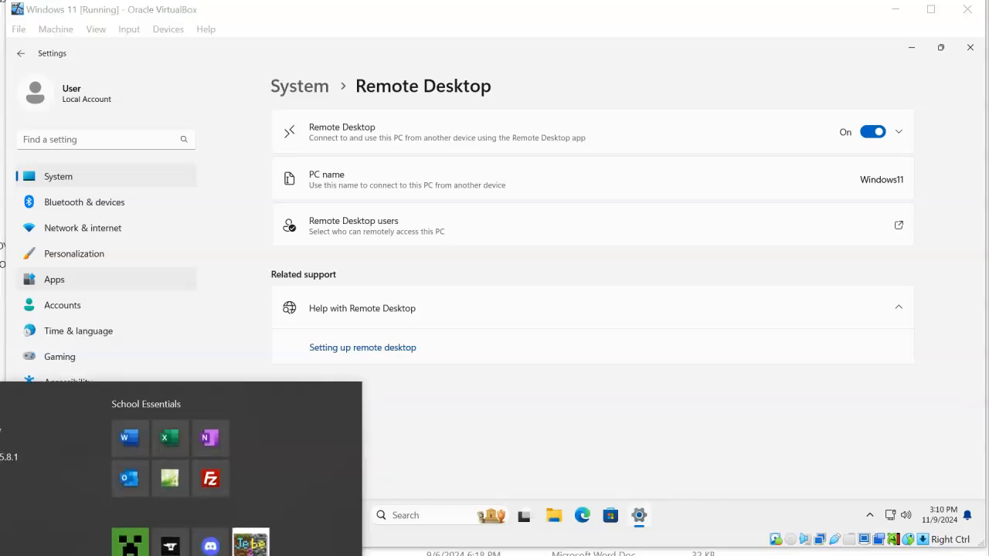
{"action": "type", "text": "remo"}
{"action": "key", "text": "Return"}
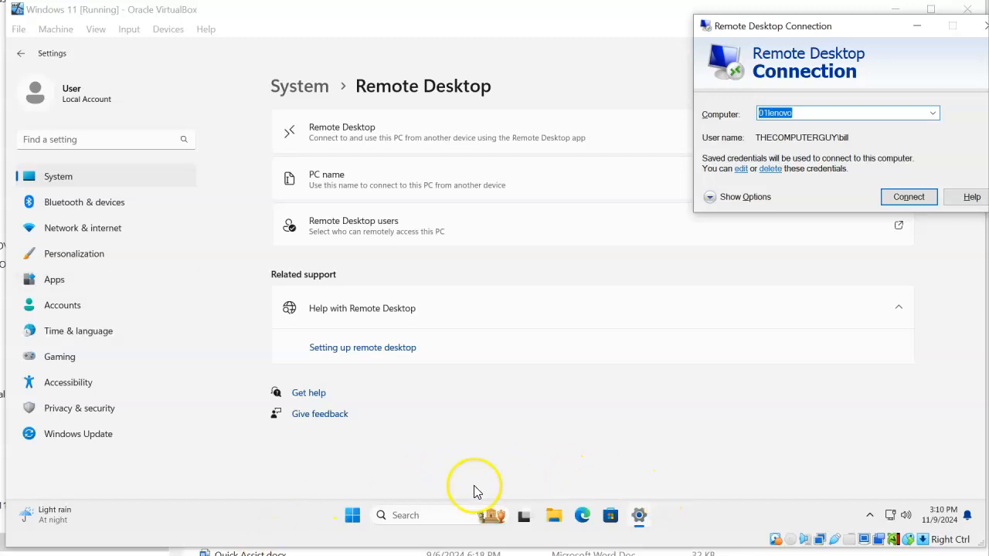
{"action": "left_click_drag", "start_coordinate": [859, 23], "coordinate": [434, 86]}
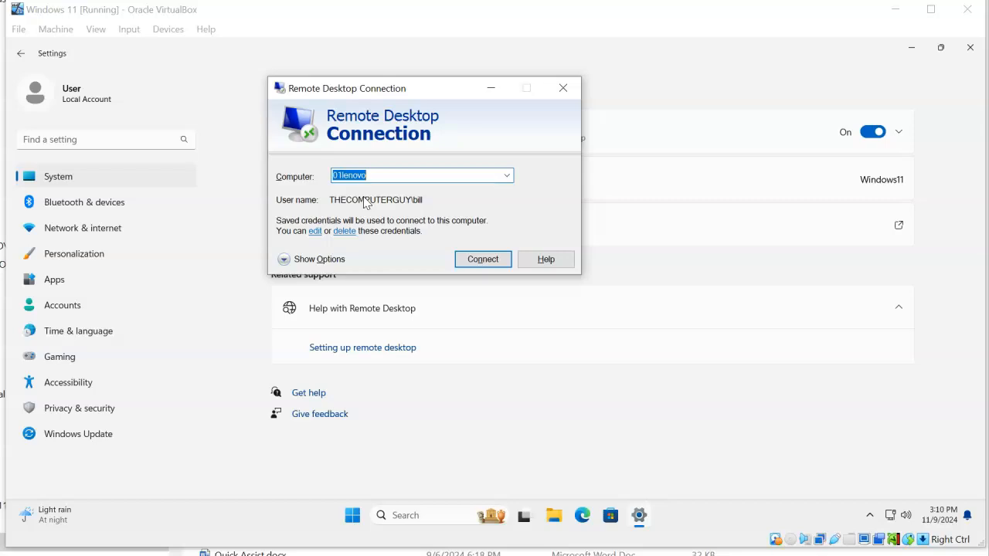
{"action": "left_click_drag", "start_coordinate": [384, 179], "coordinate": [307, 178]}
{"action": "type", "text": "win"}
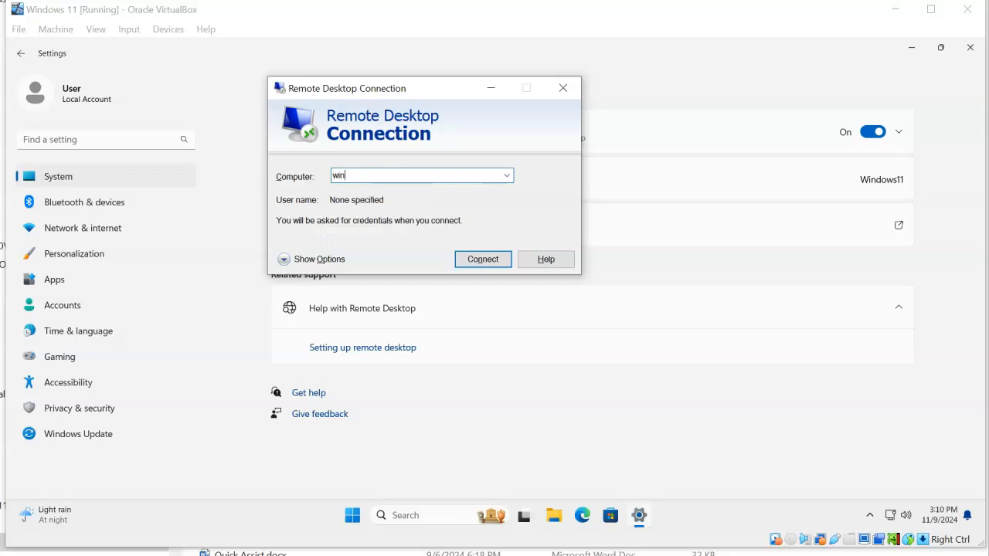
{"action": "type", "text": "dows11"}
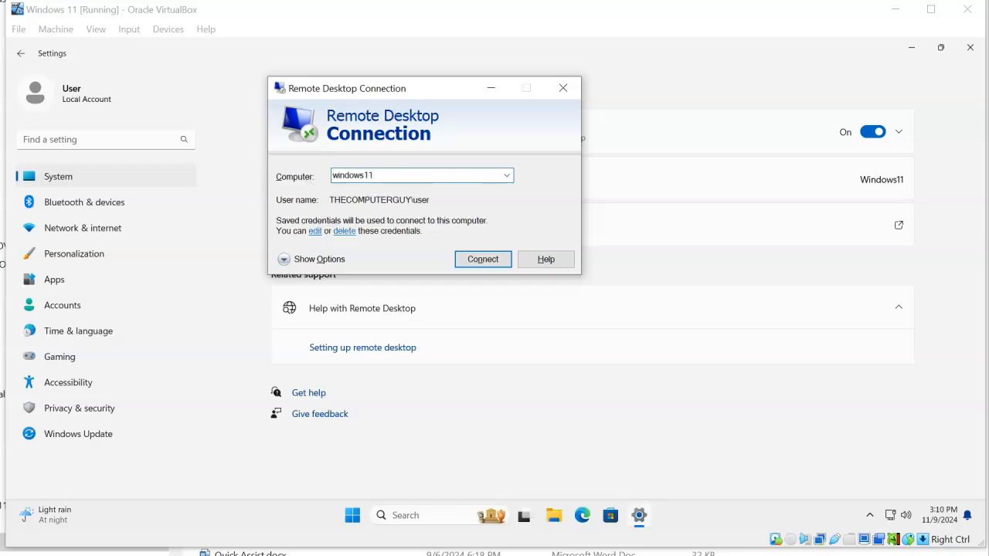
{"action": "key", "text": "Return"}
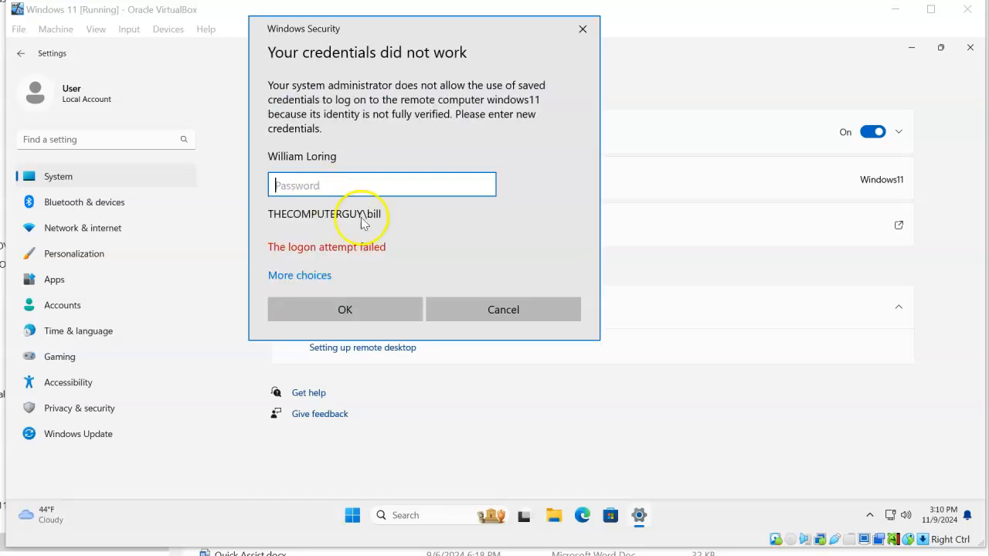
Sign in with a different account, entering its user name and password
{"action": "left_click", "coordinate": [309, 276]}
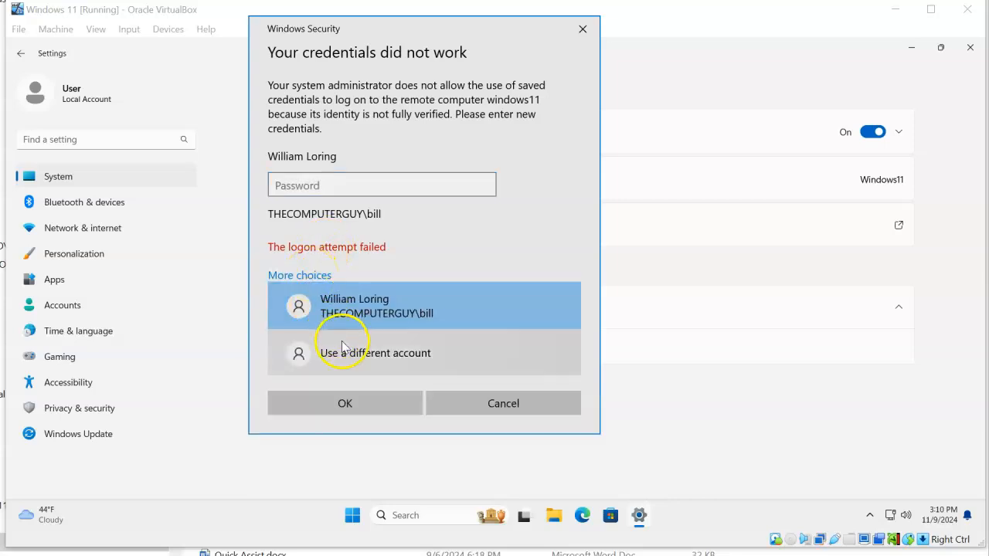
{"action": "left_click", "coordinate": [347, 355]}
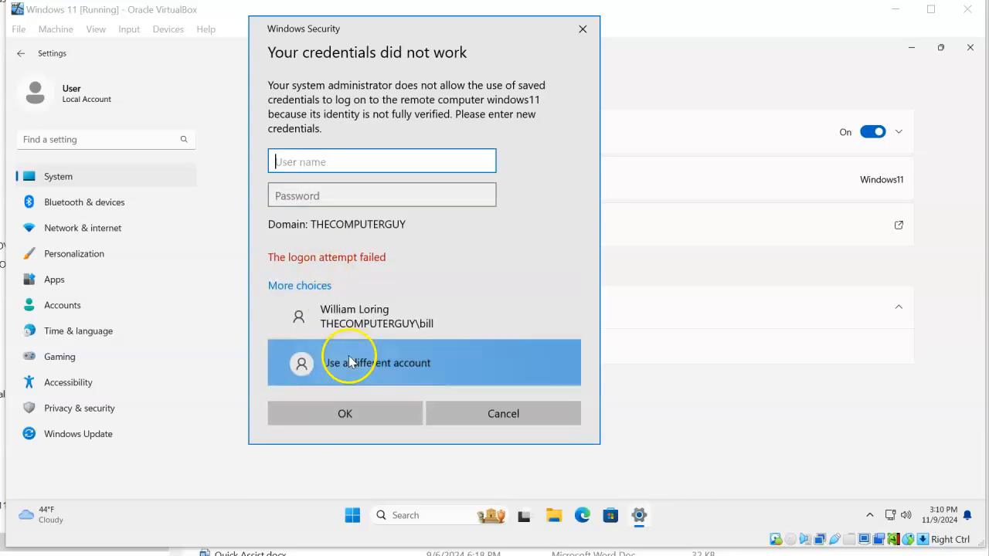
{"action": "type", "text": "user"}
{"action": "key", "text": "Tab"}
{"action": "type", "text": "*****"}
{"action": "key", "text": "BackSpace"}
{"action": "key", "text": "BackSpace"}
{"action": "key", "text": "BackSpace"}
{"action": "key", "text": "BackSpace"}
{"action": "key", "text": "BackSpace"}
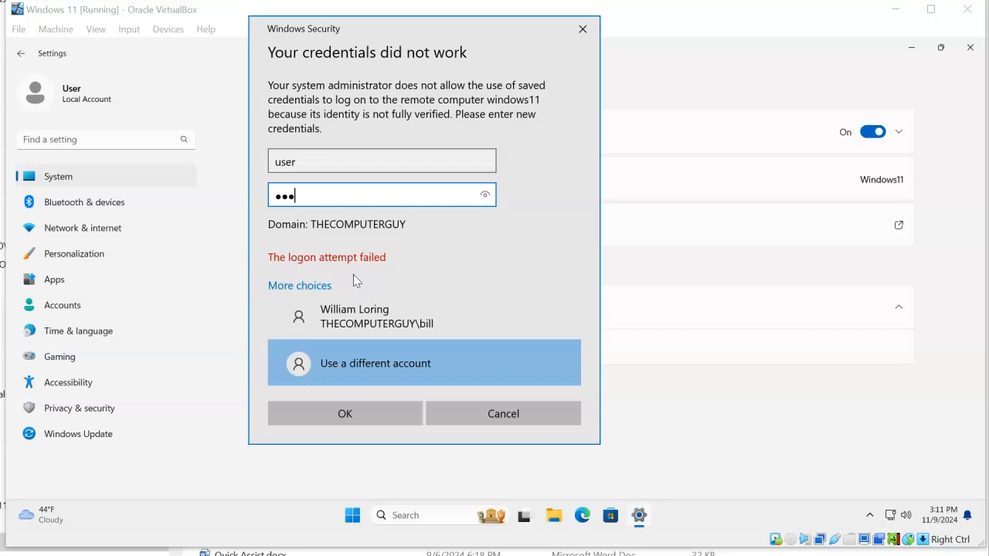
{"action": "type", "text": "**********"}
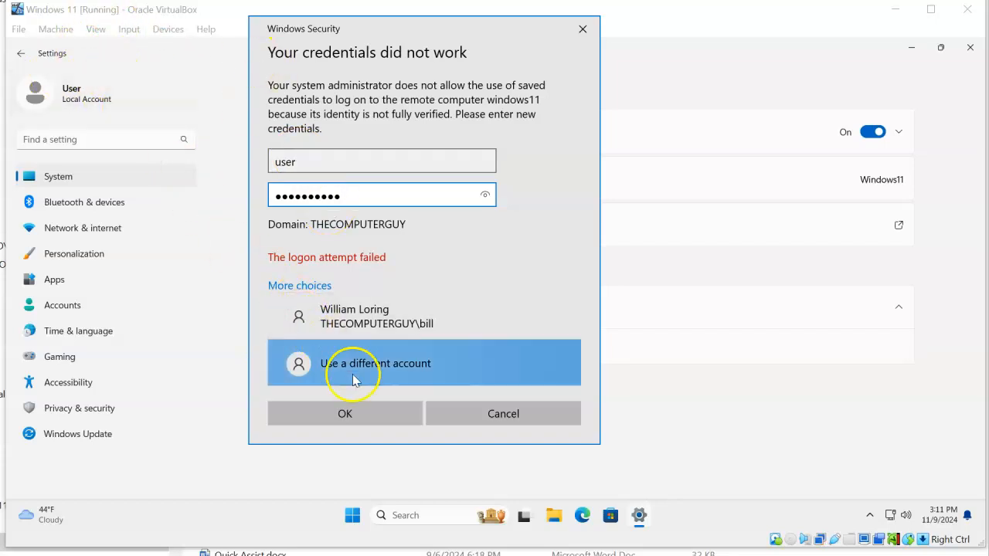
{"action": "left_click", "coordinate": [360, 412]}
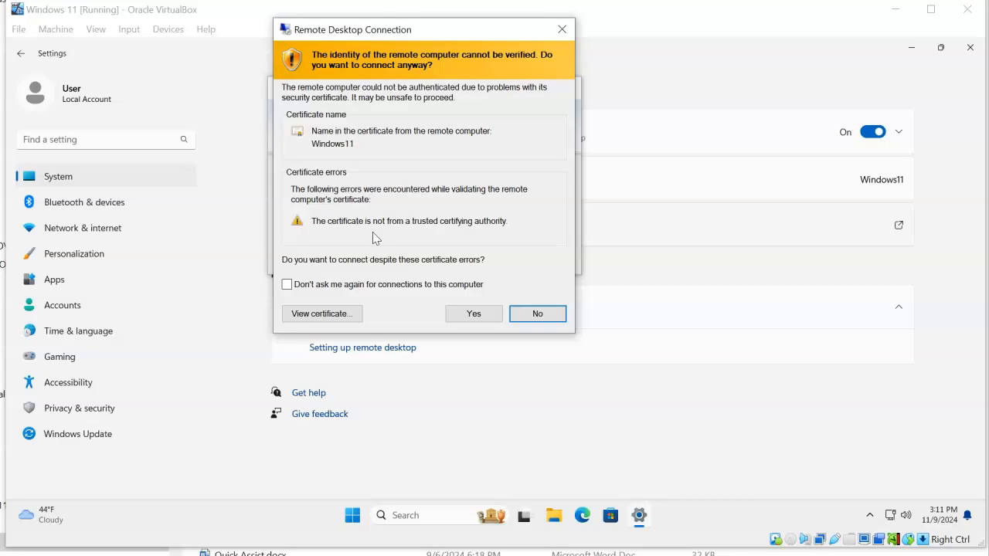
Accept the Windows11 certificate warning with Don't ask me again checked
{"action": "left_click", "coordinate": [290, 286]}
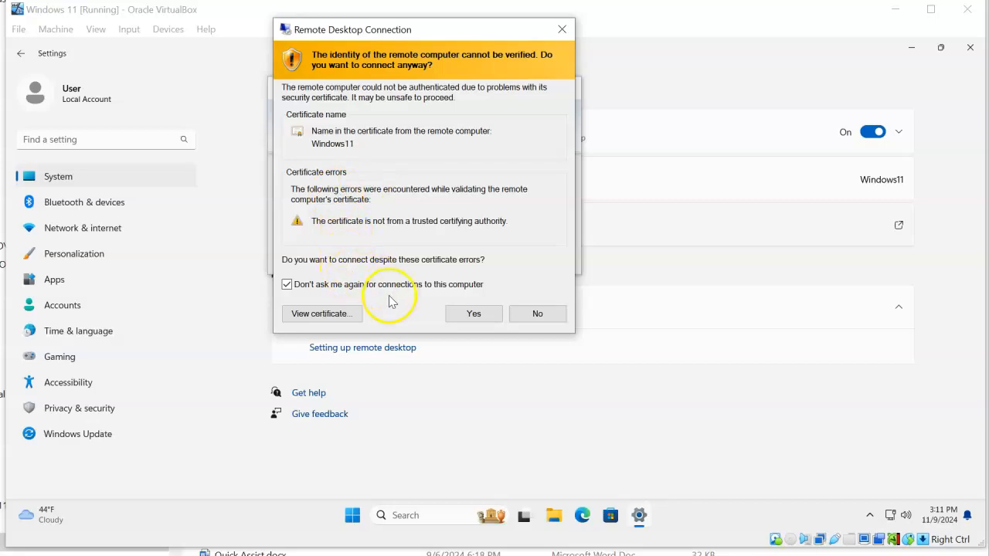
{"action": "left_click", "coordinate": [467, 314]}
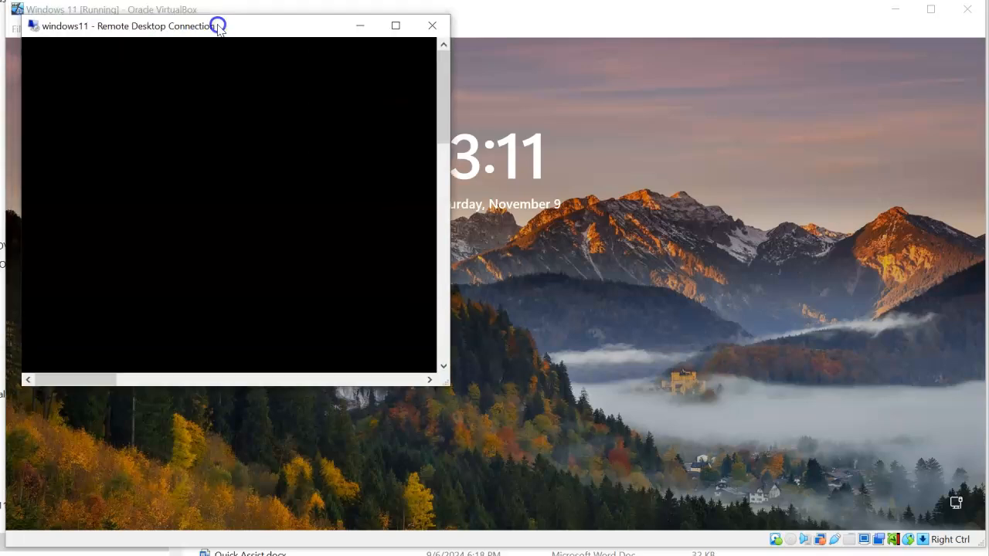
Enlarge the windows11 session window and close the remote Settings window
{"action": "left_click_drag", "start_coordinate": [427, 371], "coordinate": [985, 555]}
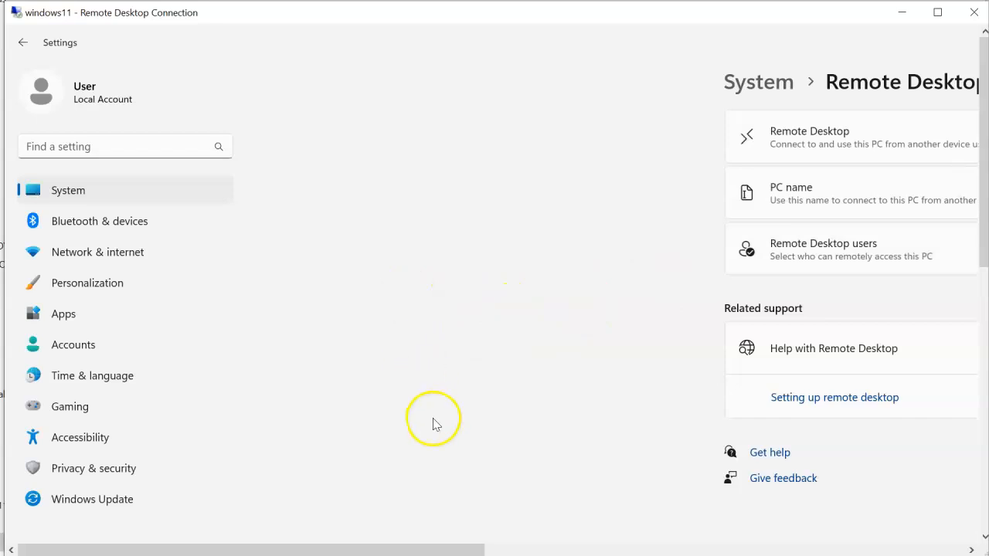
{"action": "left_click_drag", "start_coordinate": [461, 550], "coordinate": [958, 548]}
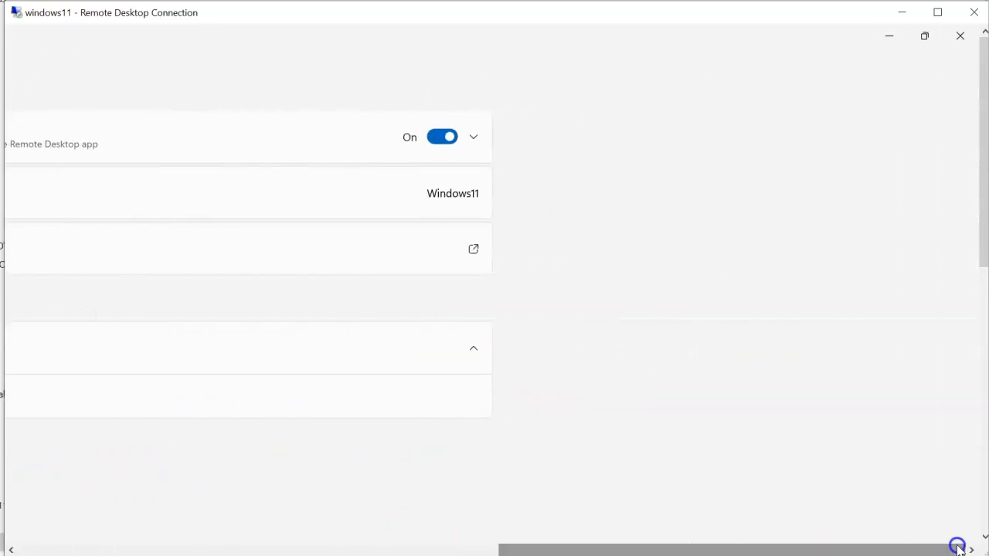
{"action": "left_click", "coordinate": [959, 36]}
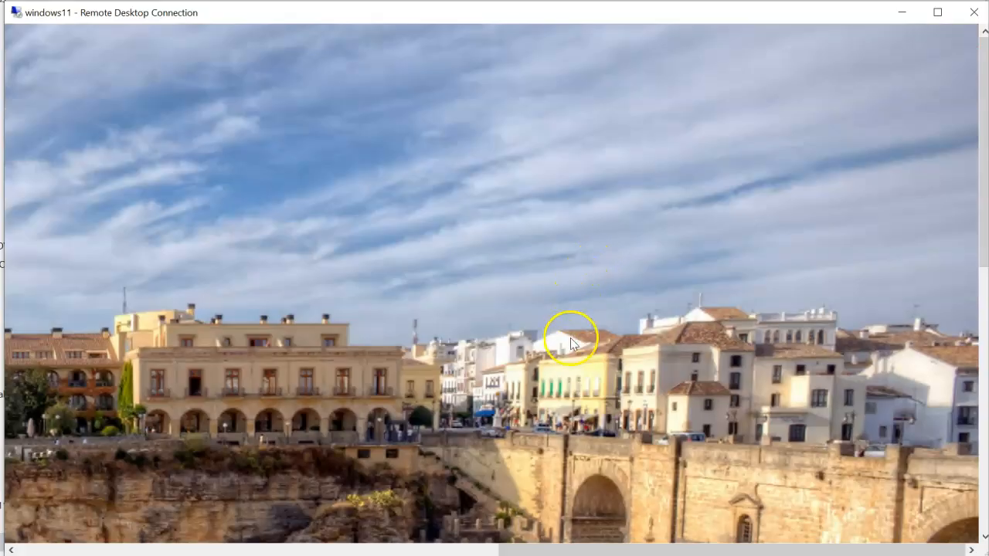
{"action": "left_click_drag", "start_coordinate": [551, 545], "coordinate": [67, 531]}
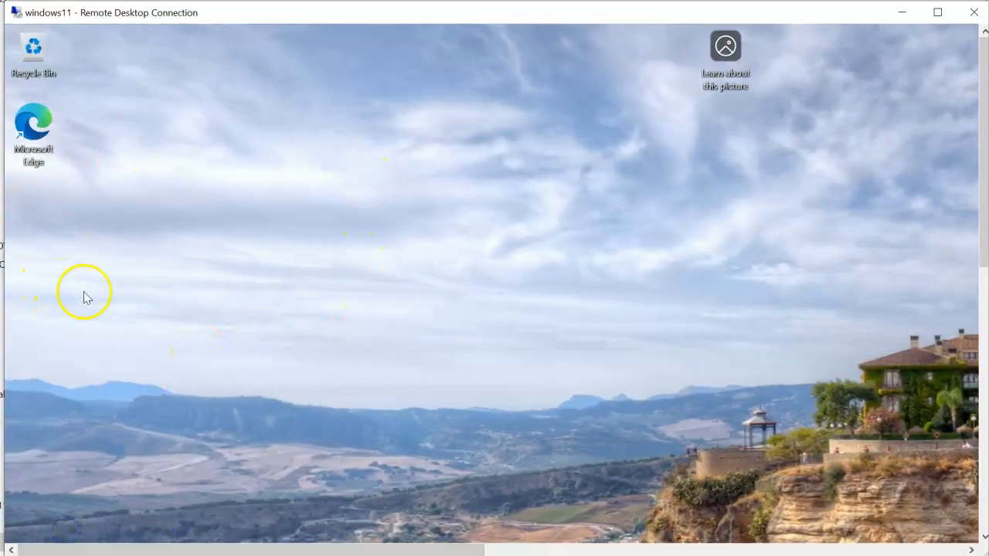